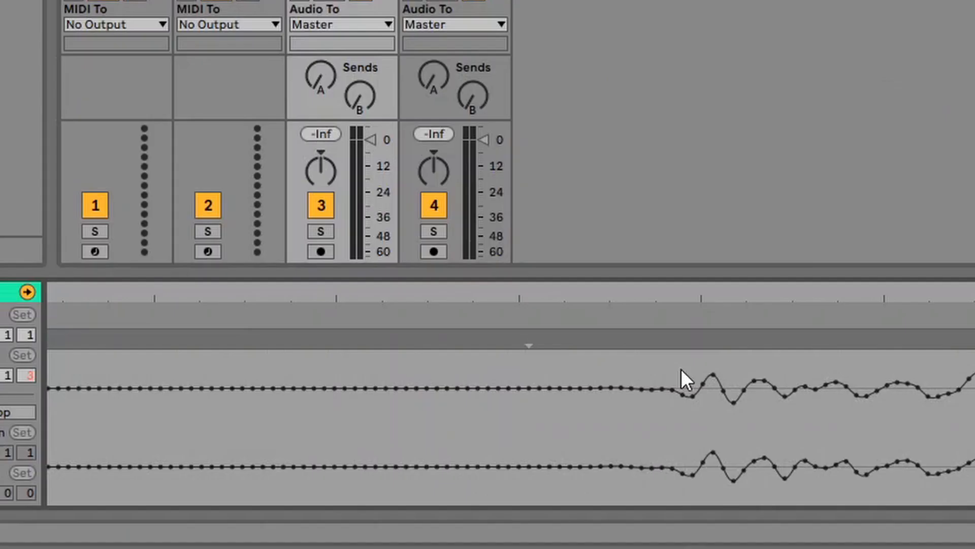
# Step: Place a warp marker at the onset of the Prohecht clip's first kick and delete the marker at the clip's beginning
pyautogui.doubleClick(668, 336)
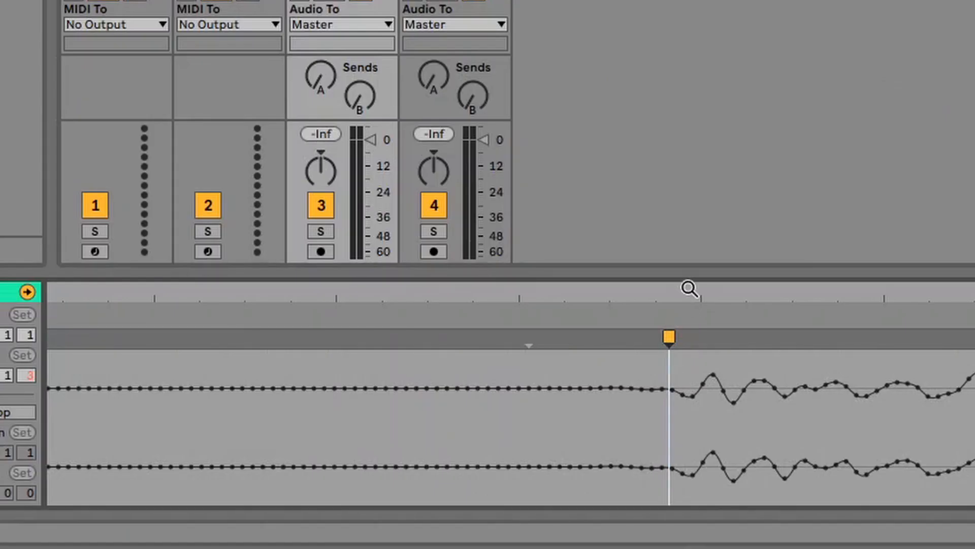
pyautogui.moveTo(669, 291); pyautogui.dragTo(669, 122)
pyautogui.doubleClick(57, 338)
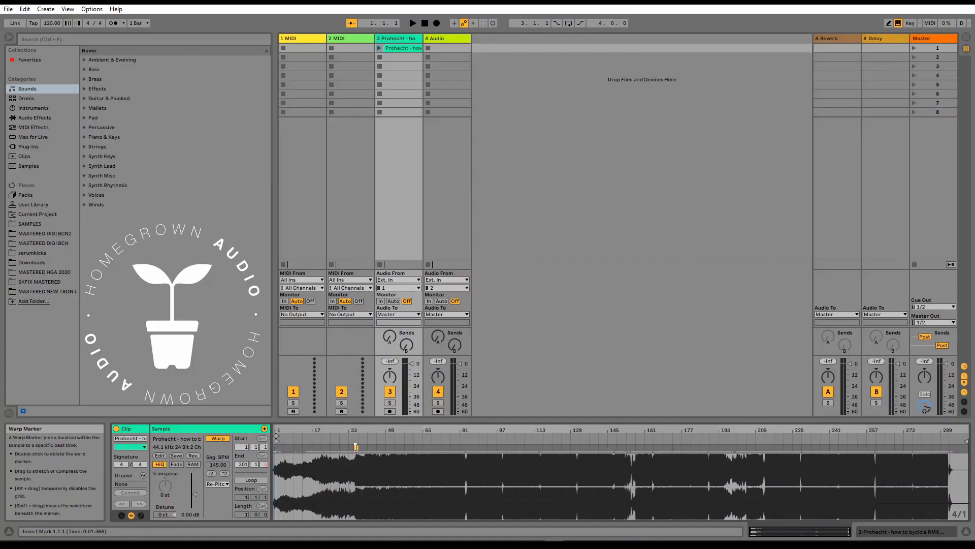
# Step: Apply Warp From Here (Straight) at the Prohecht clip's first-kick marker, with that point as 1.1.1
pyautogui.rightClick(356, 448)
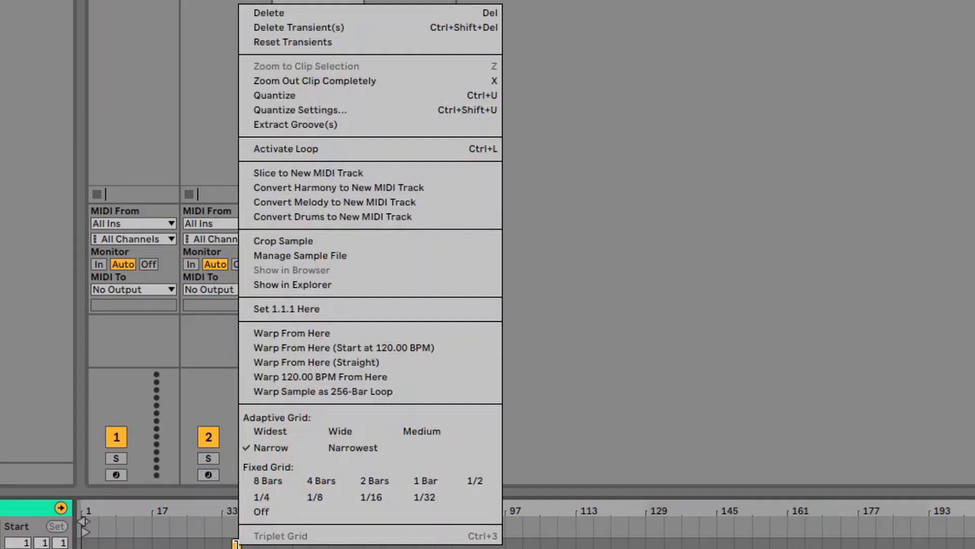
pyautogui.click(369, 364)
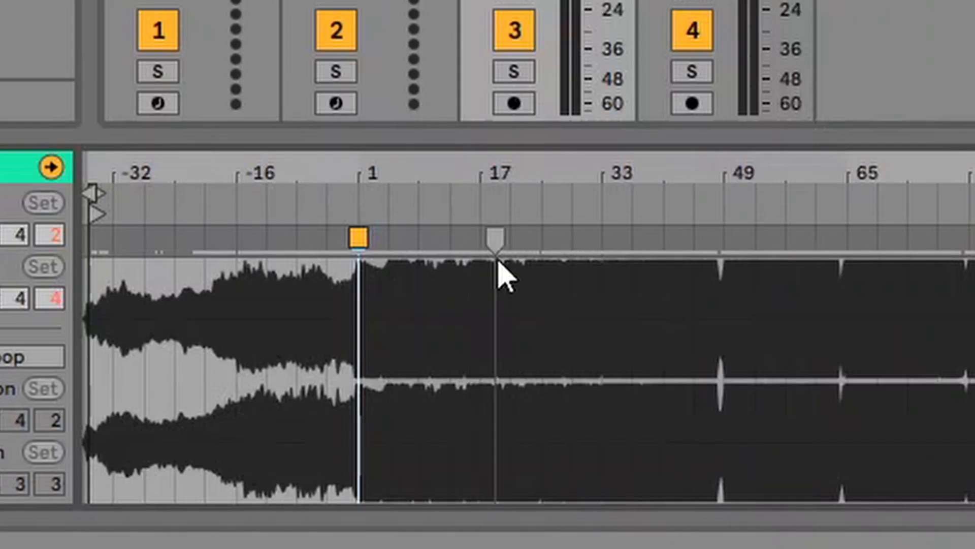
# Step: Check the late kicks against the grid around bars 240 and 248, and set the Prohecht clip's segment BPM to 145
pyautogui.moveTo(355, 183)
pyautogui.mouseDown()
pyautogui.moveTo(355, 234)
pyautogui.moveTo(355, 168)
pyautogui.mouseUp()
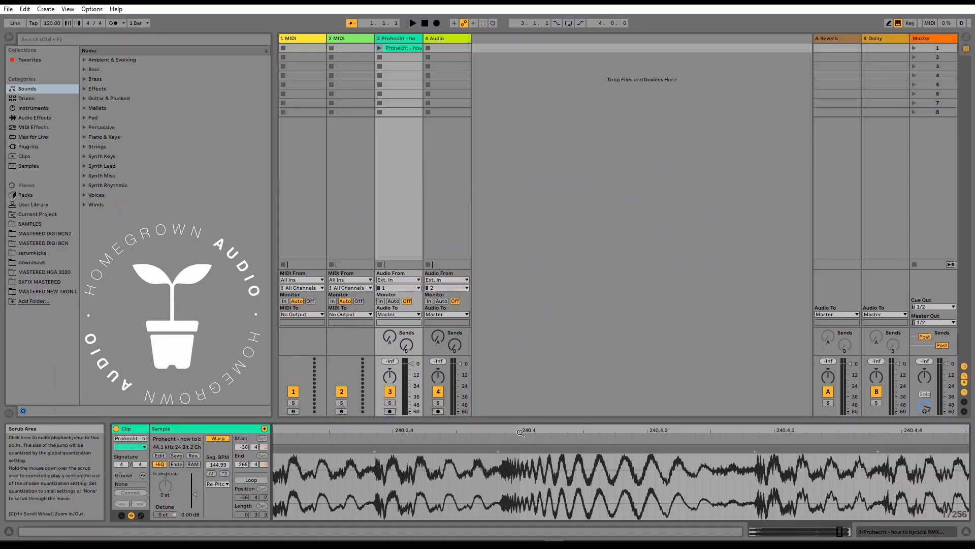
pyautogui.moveTo(518, 430); pyautogui.dragTo(518, 315)
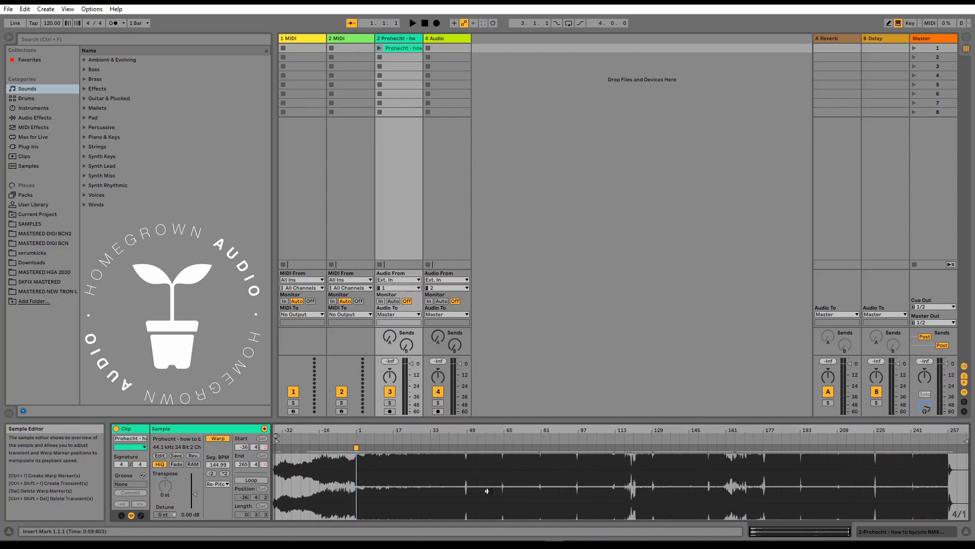
pyautogui.moveTo(399, 431)
pyautogui.mouseDown()
pyautogui.moveTo(399, 513)
pyautogui.moveTo(399, 436)
pyautogui.mouseUp()
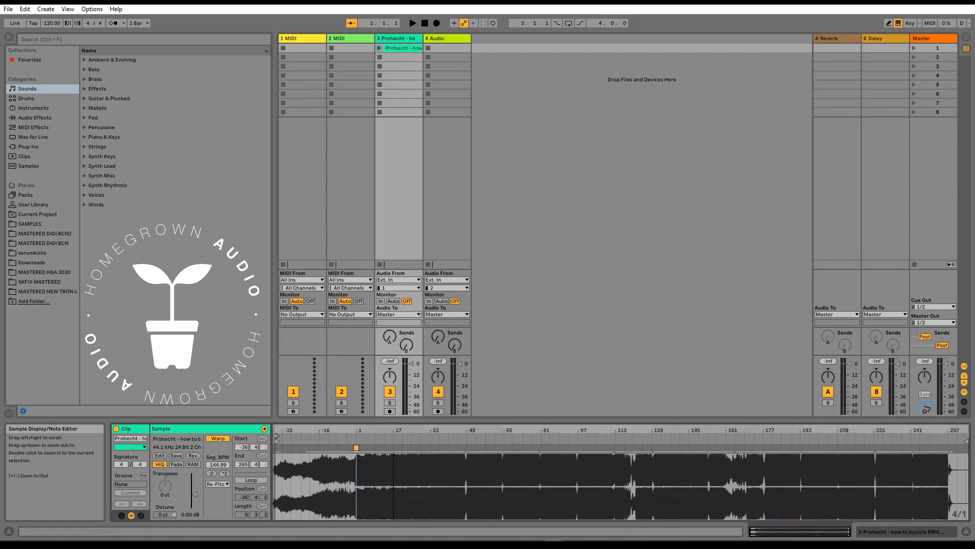
pyautogui.moveTo(929, 429); pyautogui.dragTo(929, 513)
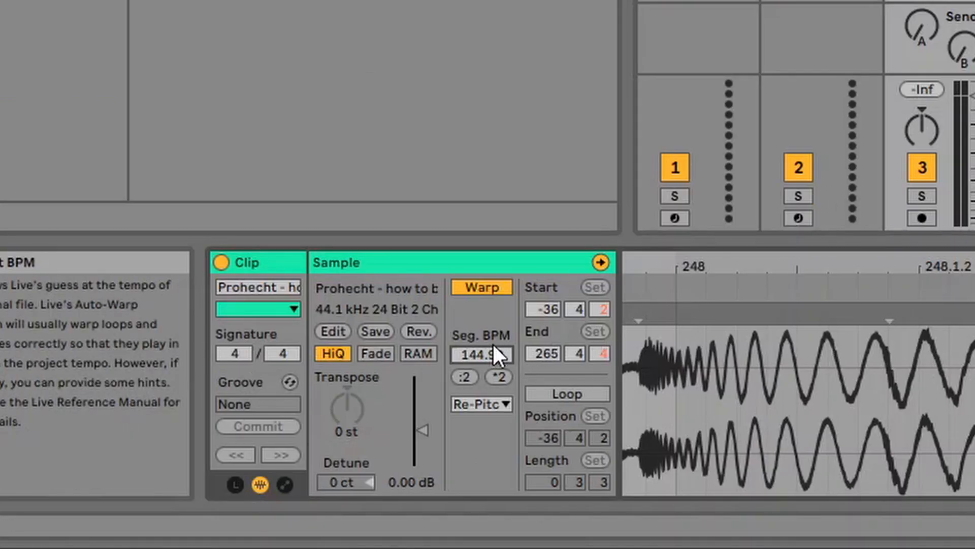
pyautogui.write('45')
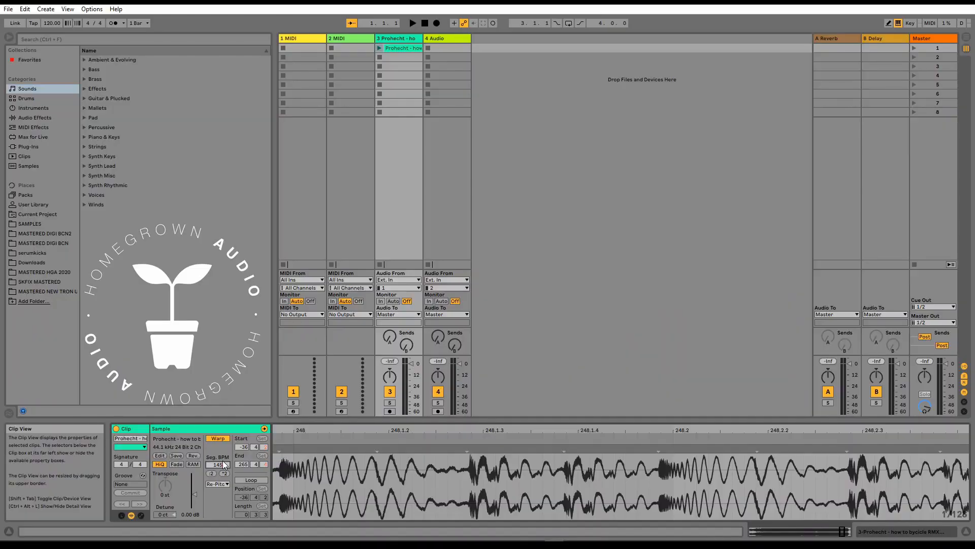
pyautogui.press('Return')
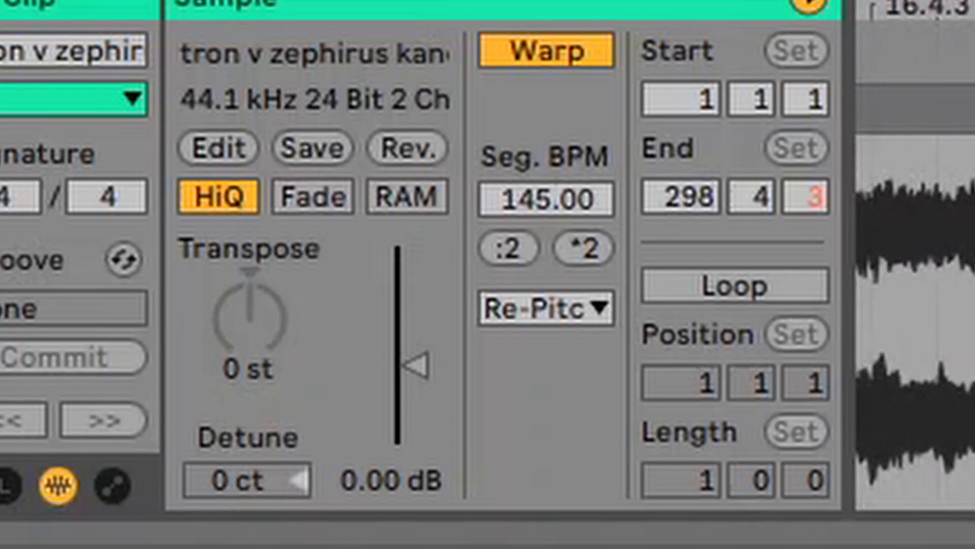
# Step: Place a warp marker on the tron v zephirus clip's kick onset just before bar 17 and delete the clip's starting marker
pyautogui.scroll(8, 916, 322)
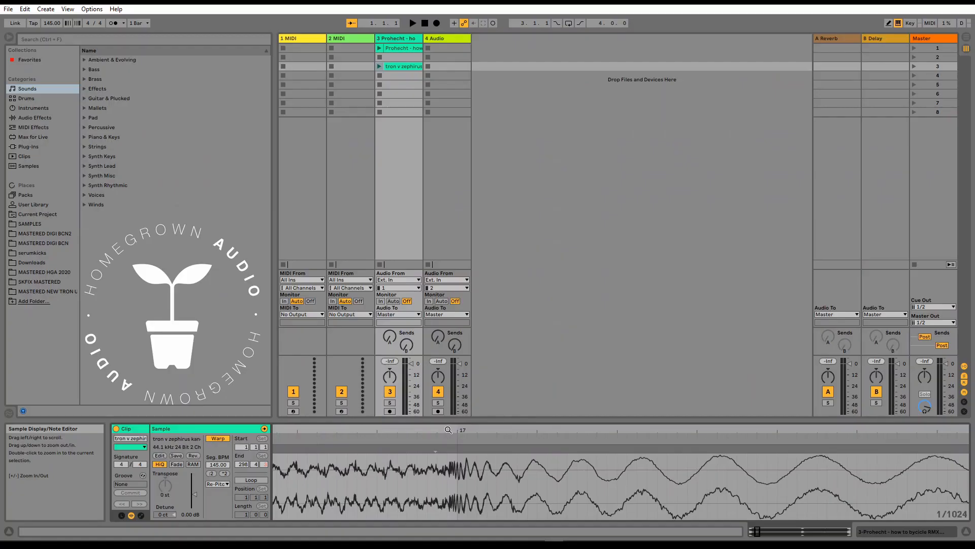
pyautogui.moveTo(447, 429); pyautogui.dragTo(448, 472)
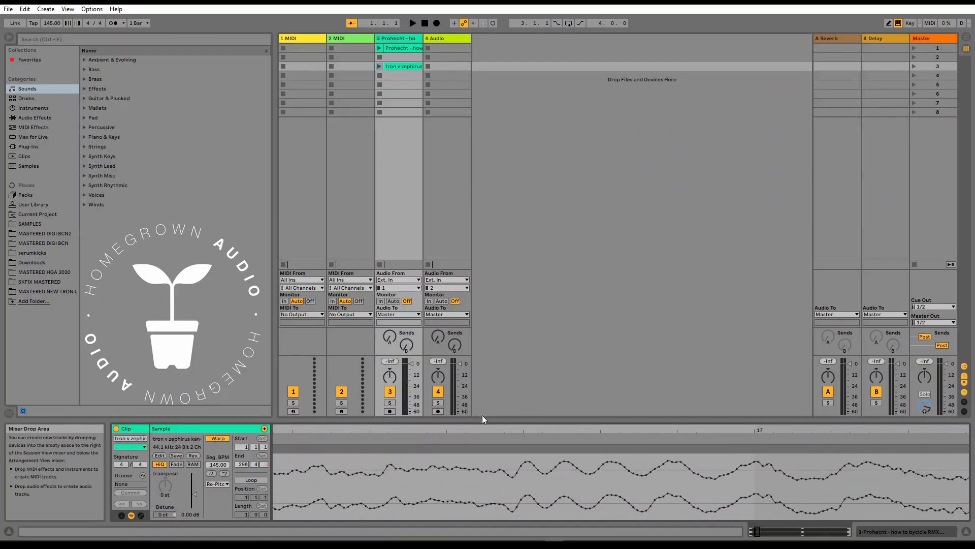
pyautogui.doubleClick(499, 448)
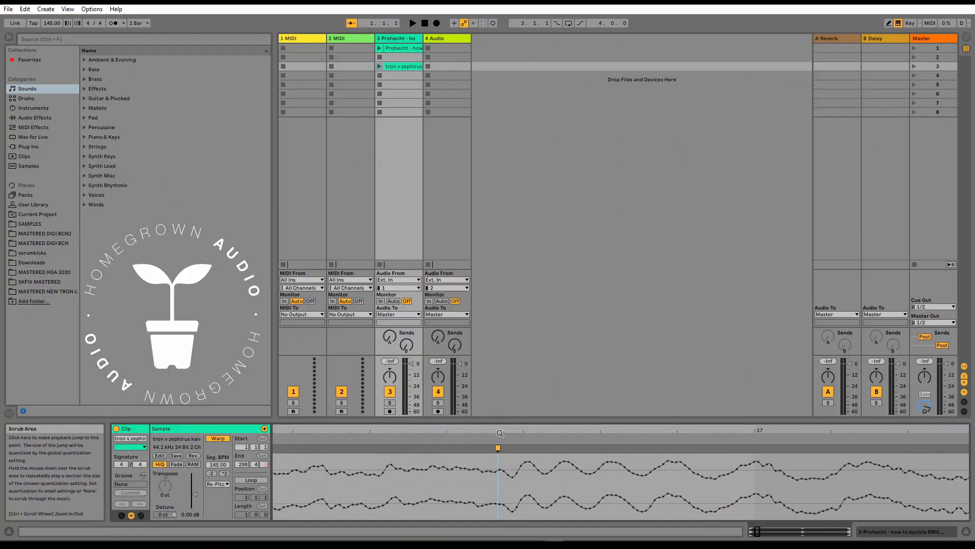
pyautogui.moveTo(499, 433); pyautogui.dragTo(500, 254)
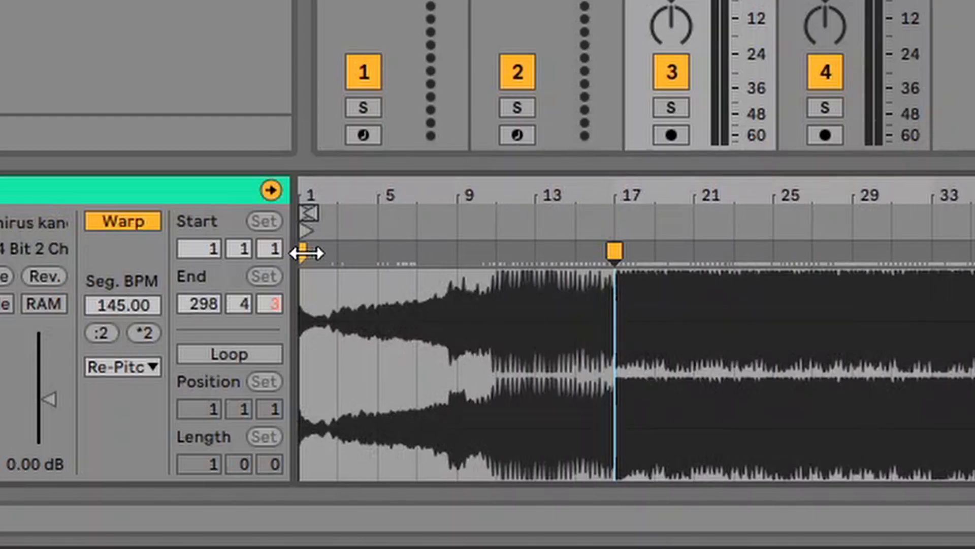
pyautogui.doubleClick(306, 253)
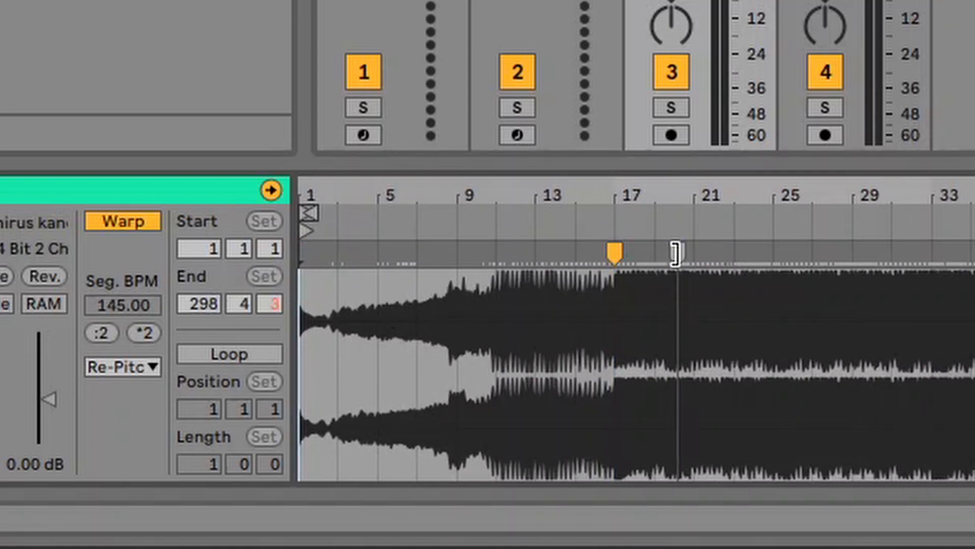
# Step: Apply Warp From Here (Straight) at the tron v zephirus clip's kick marker, with that point as 1.1.1
pyautogui.rightClick(612, 253)
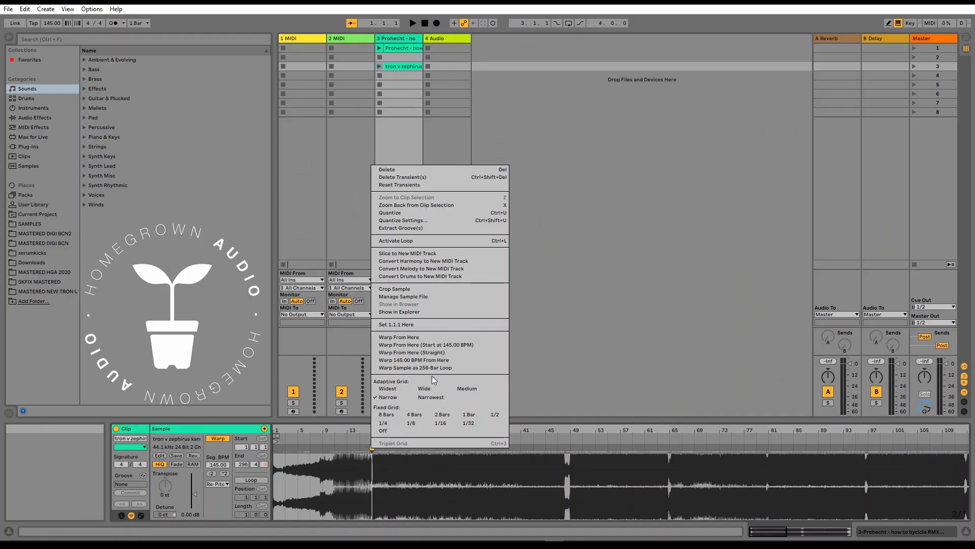
pyautogui.click(442, 352)
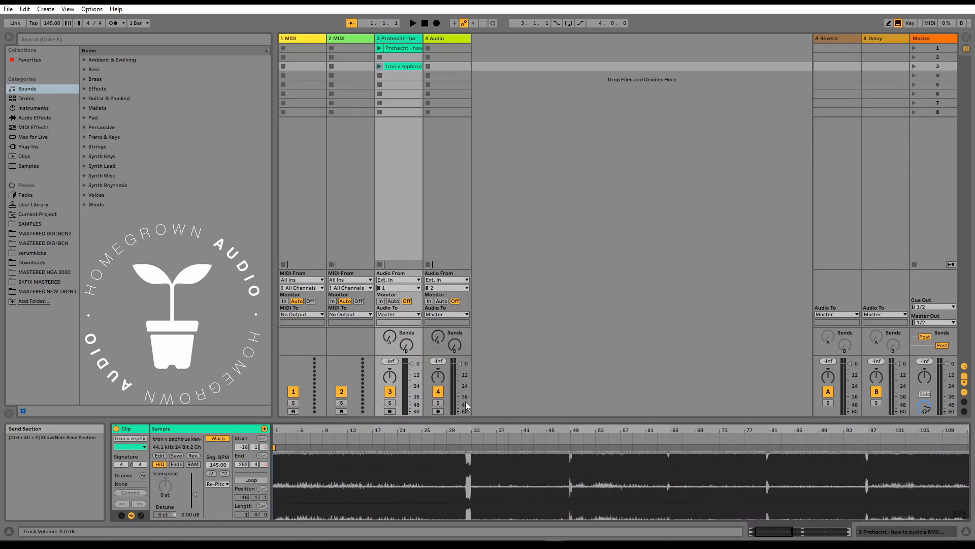
# Step: Try aligning the kick just before bar 257 to 257.1.1 with a warp marker, and remove that marker
pyautogui.moveTo(476, 429); pyautogui.dragTo(476, 389)
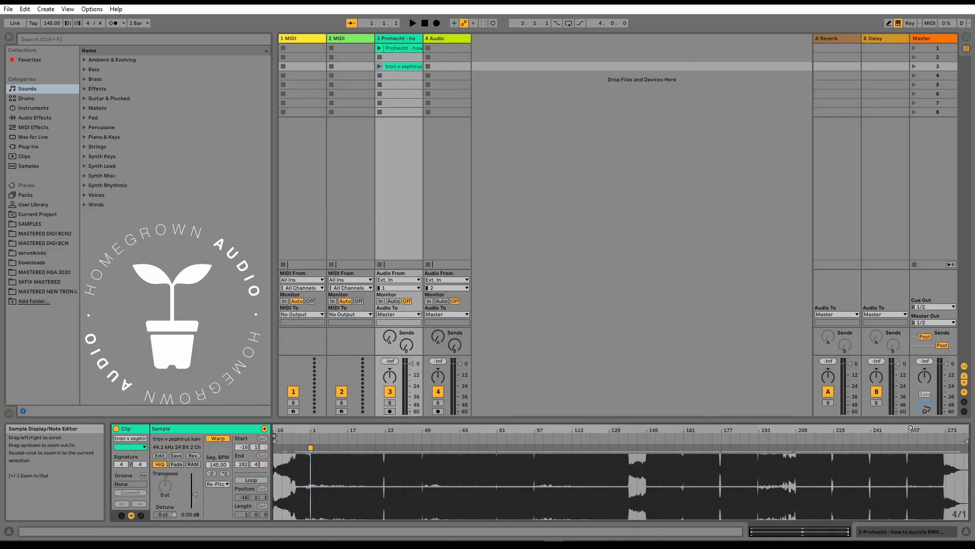
pyautogui.moveTo(910, 430); pyautogui.dragTo(910, 500)
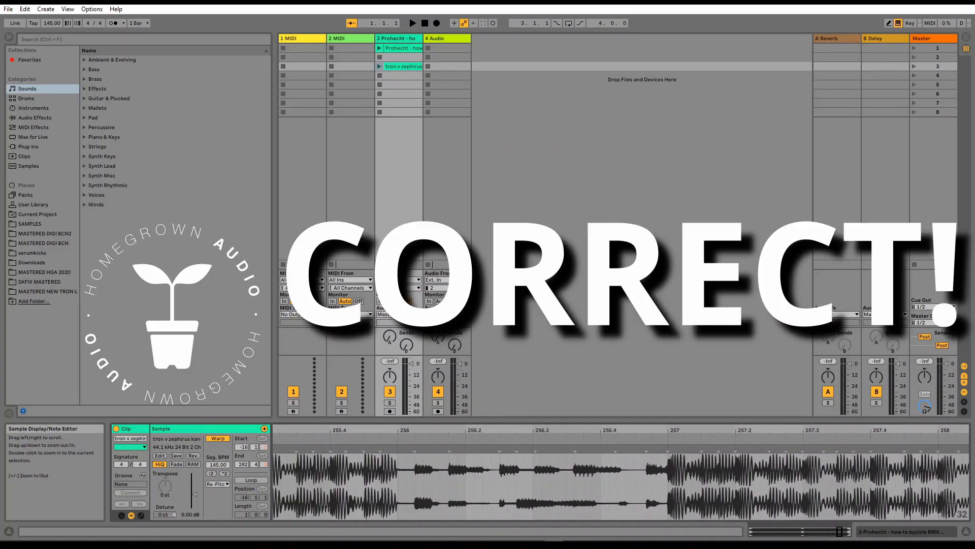
pyautogui.moveTo(669, 430)
pyautogui.mouseDown()
pyautogui.moveTo(625, 445)
pyautogui.moveTo(643, 450)
pyautogui.mouseUp()
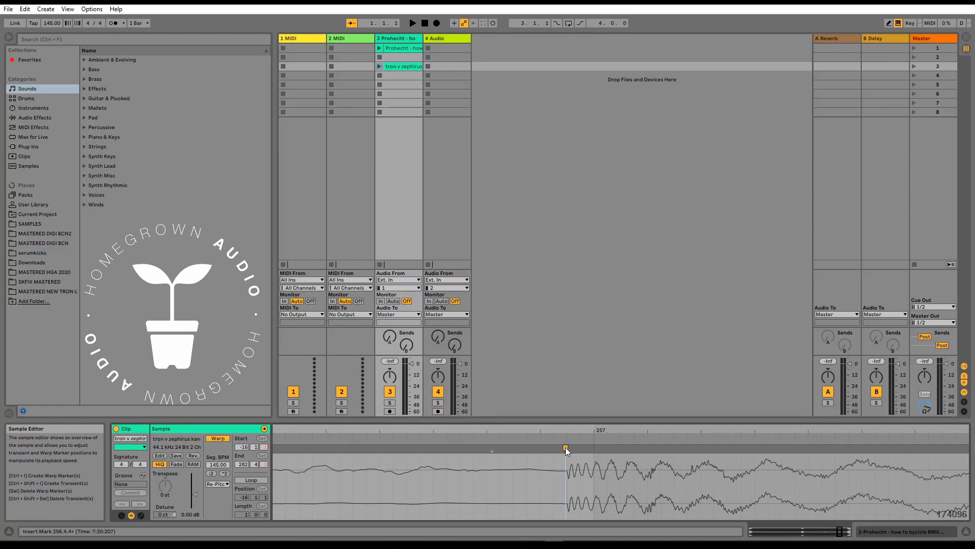
pyautogui.doubleClick(565, 447)
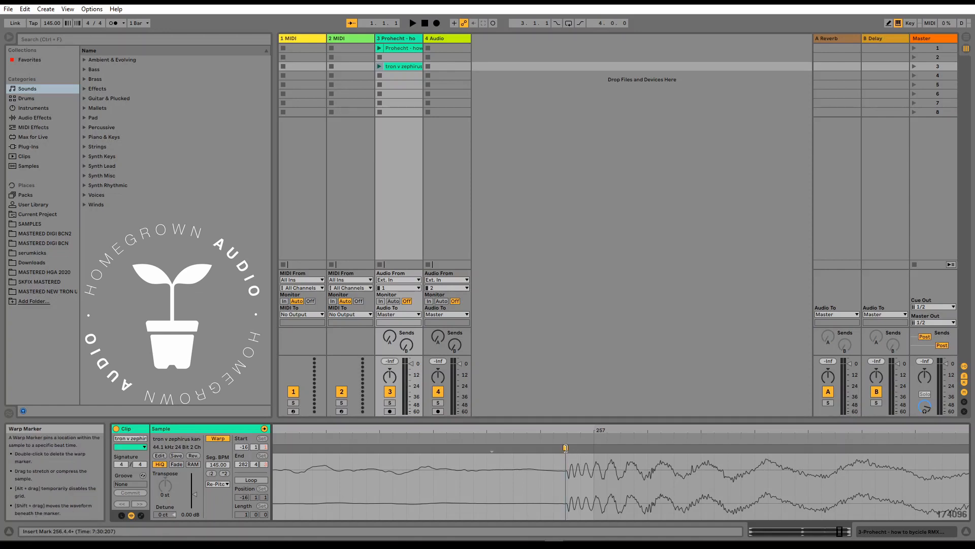
pyautogui.moveTo(565, 448); pyautogui.dragTo(597, 450)
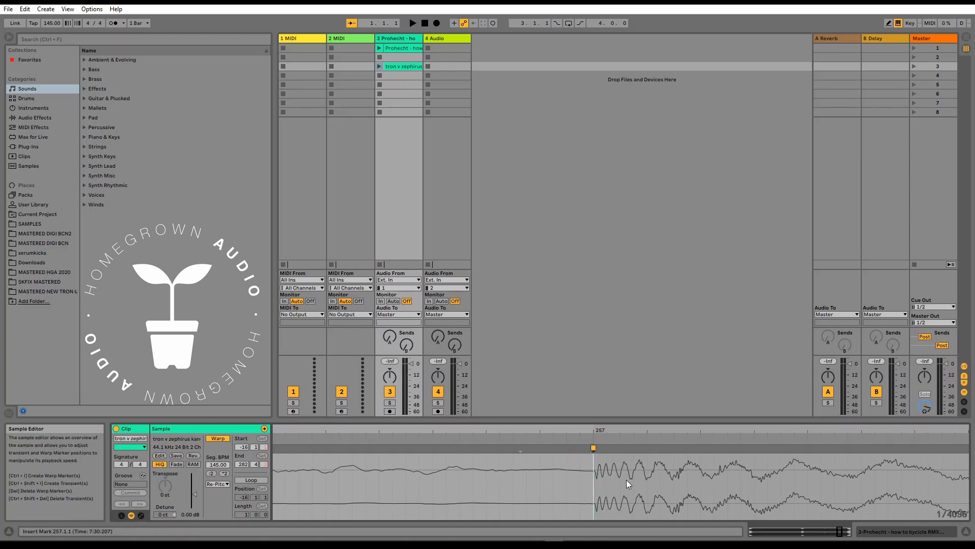
pyautogui.press('Delete')
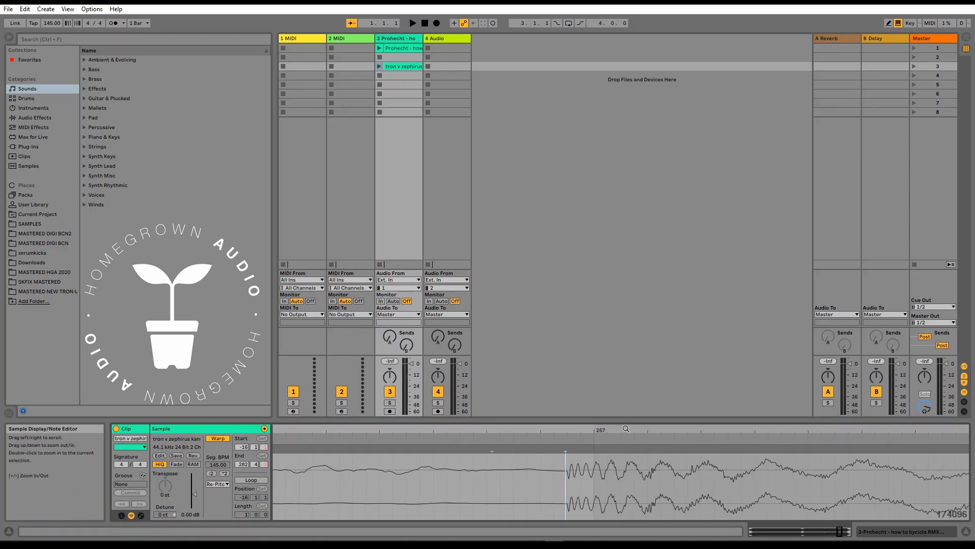
# Step: Enter an arbitrary oversized number as the tron v zephirus clip's segment BPM to push it to 999
pyautogui.moveTo(625, 430); pyautogui.dragTo(626, 294)
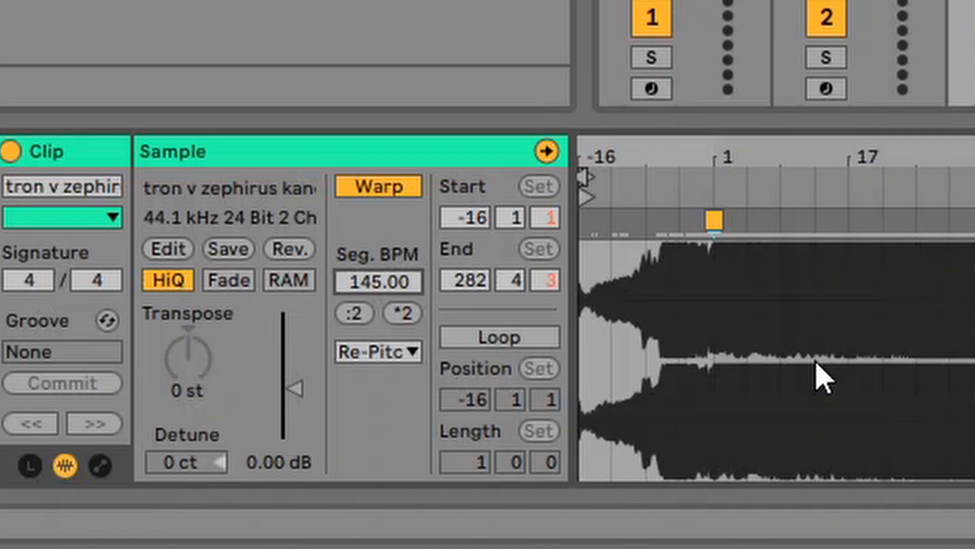
pyautogui.write('54')
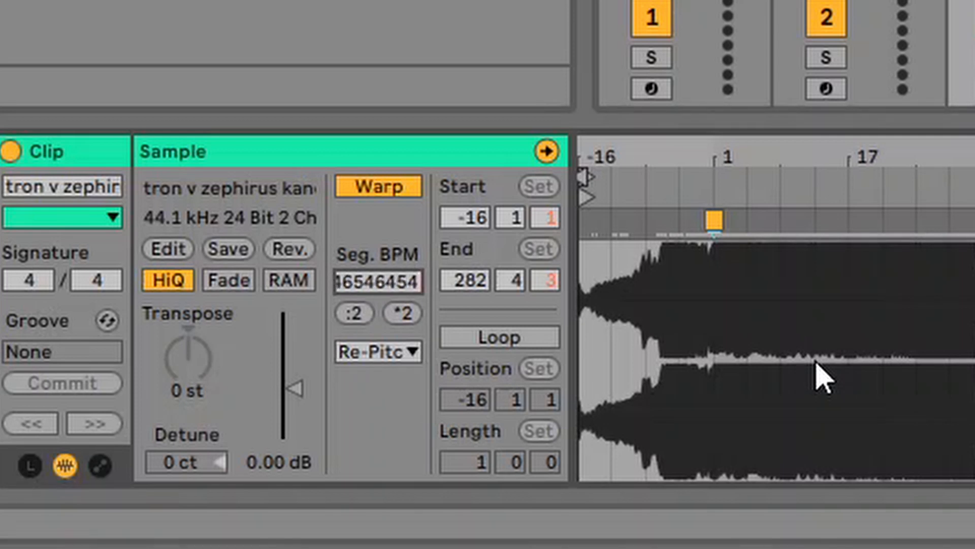
pyautogui.write('6465446546546454645654')
pyautogui.press('Return')
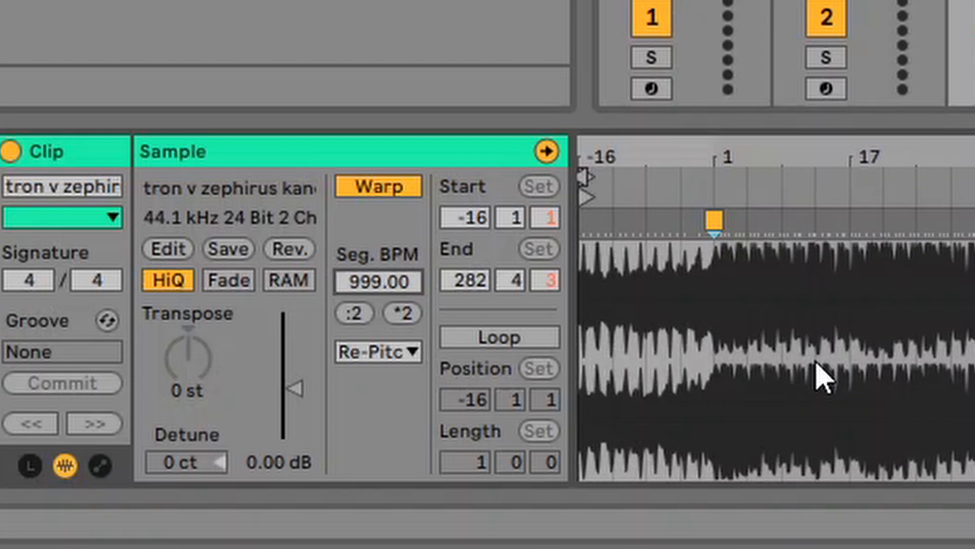
# Step: Set the tron v zephirus clip's segment BPM to exactly 145
pyautogui.click(388, 284)
pyautogui.write('145')
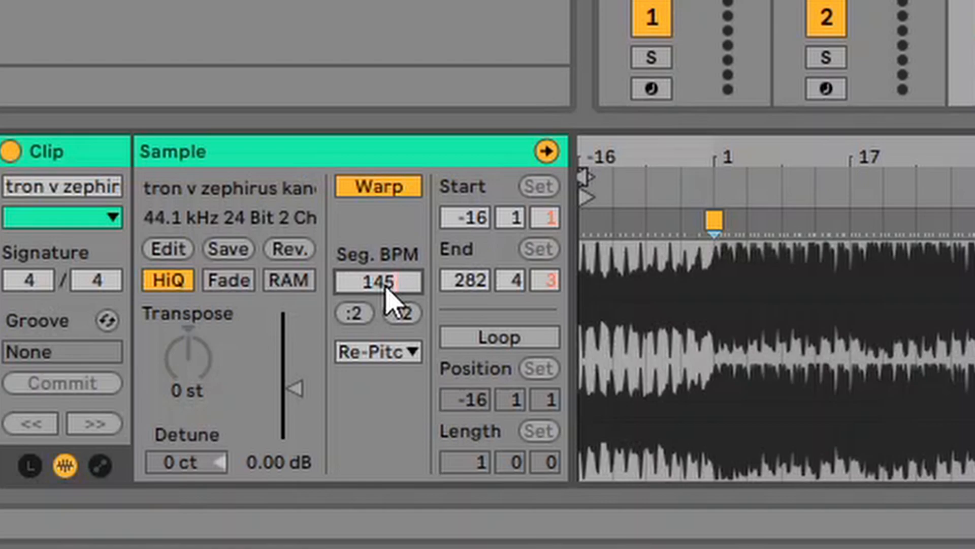
pyautogui.press('Return')
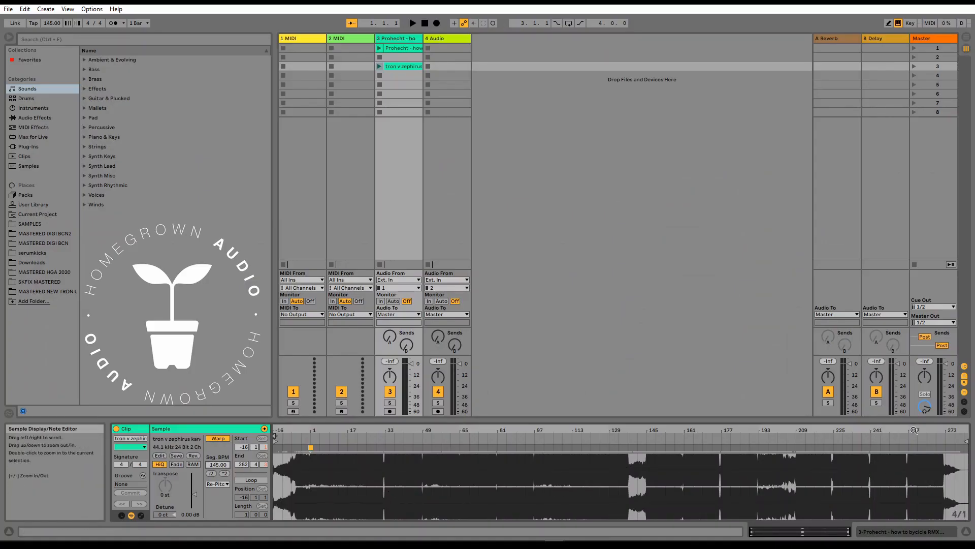
# Step: Examine how the tron v zephirus clip's kicks line up with the grid at bars 257 and 271
pyautogui.moveTo(909, 430); pyautogui.dragTo(909, 528)
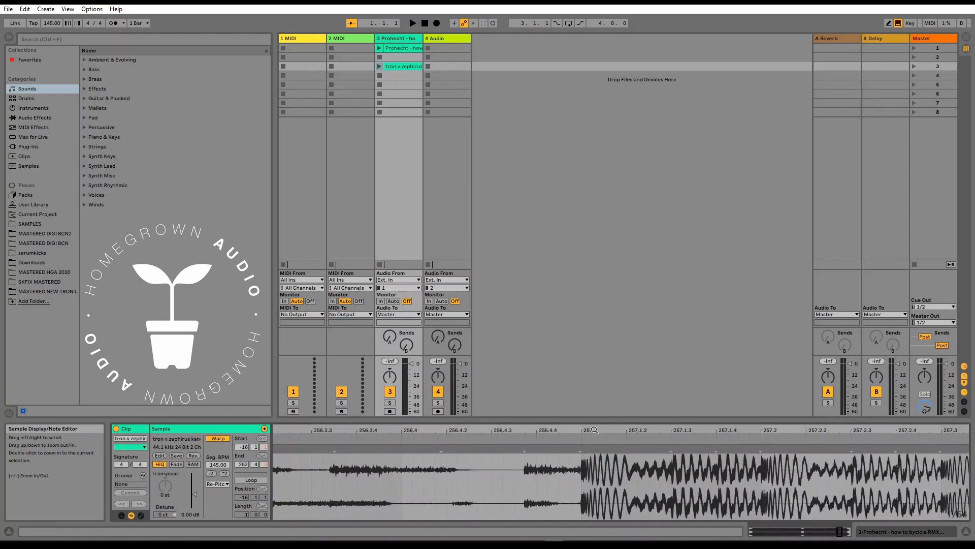
pyautogui.moveTo(594, 430); pyautogui.dragTo(594, 513)
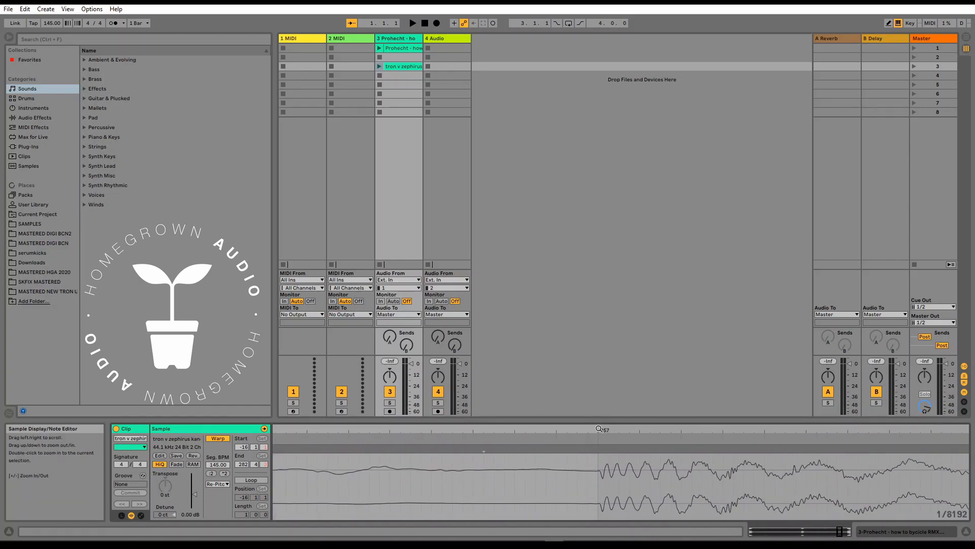
pyautogui.moveTo(598, 429); pyautogui.dragTo(598, 488)
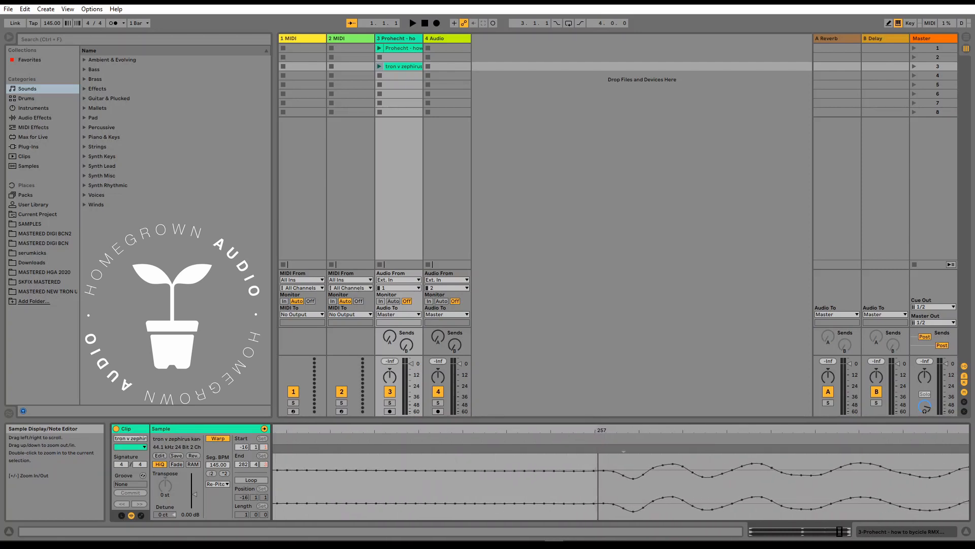
pyautogui.moveTo(599, 430); pyautogui.dragTo(599, 310)
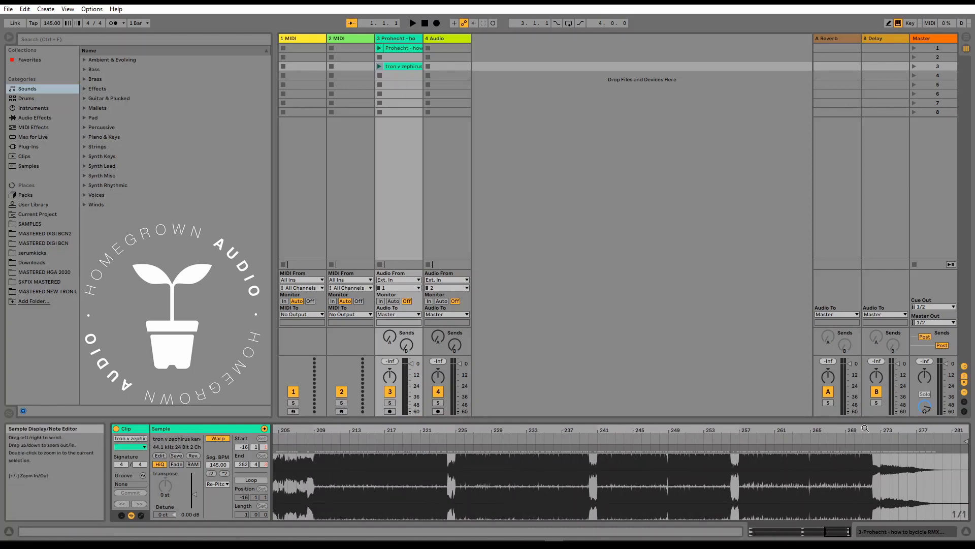
pyautogui.moveTo(865, 428); pyautogui.dragTo(865, 498)
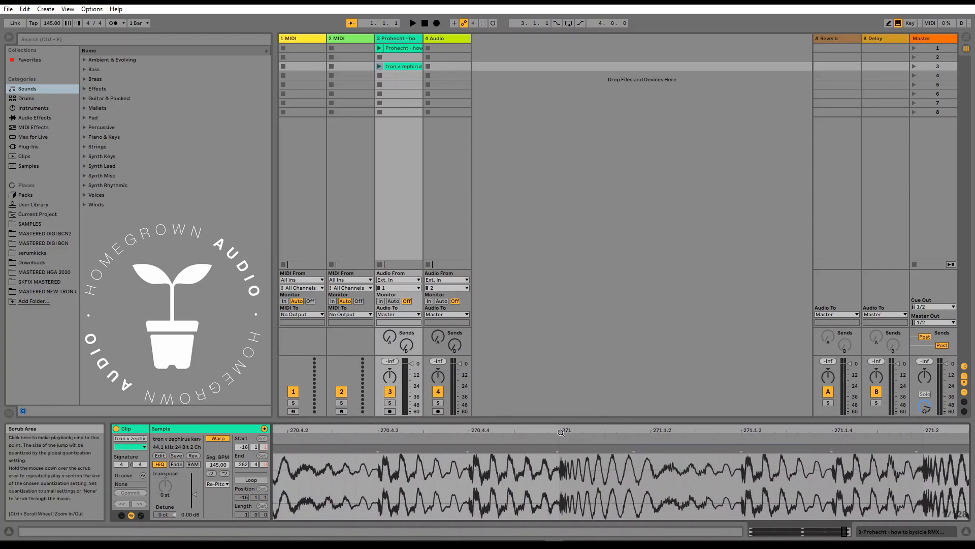
pyautogui.moveTo(561, 432)
pyautogui.mouseDown()
pyautogui.moveTo(561, 485)
pyautogui.moveTo(561, 432)
pyautogui.mouseUp()
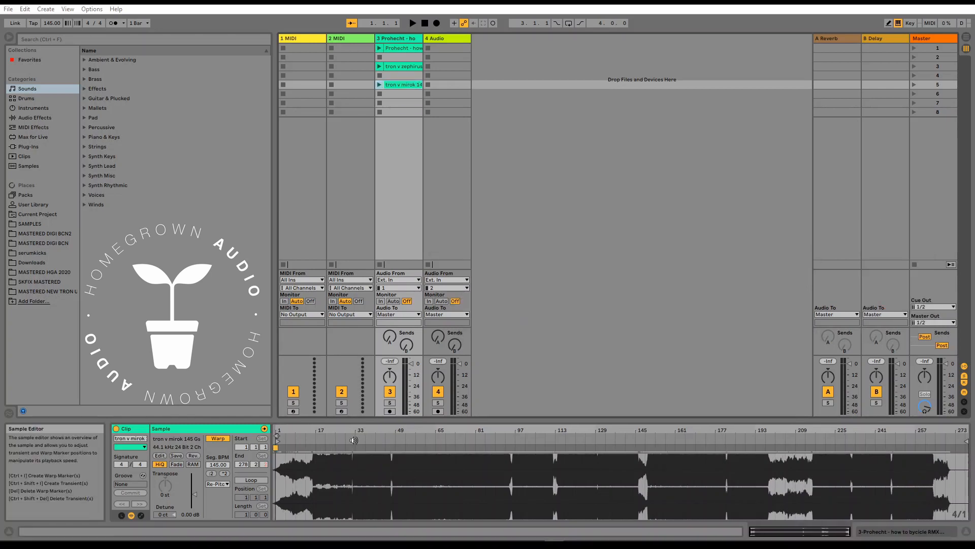
# Step: Place a warp marker on the kick onset just after bar 32 in the tron v mirok clip
pyautogui.moveTo(352, 428); pyautogui.dragTo(352, 521)
pyautogui.moveTo(391, 432); pyautogui.dragTo(391, 453)
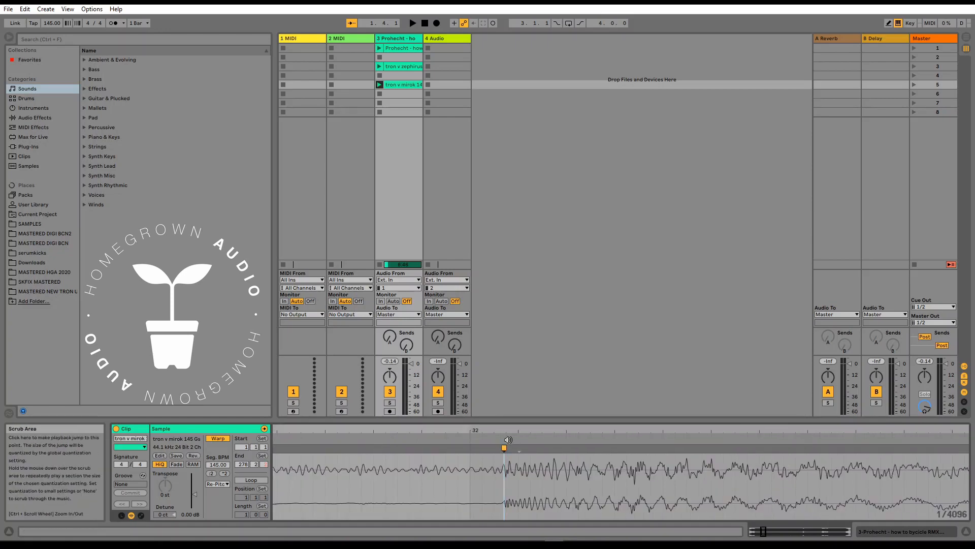
# Step: Set the first-kick warp marker of the tron v mirok clip as 1.1.1, warp straight from it, and extend the clip start to bar -32
pyautogui.moveTo(508, 440)
pyautogui.mouseDown()
pyautogui.moveTo(508, 455)
pyautogui.moveTo(508, 429)
pyautogui.mouseUp()
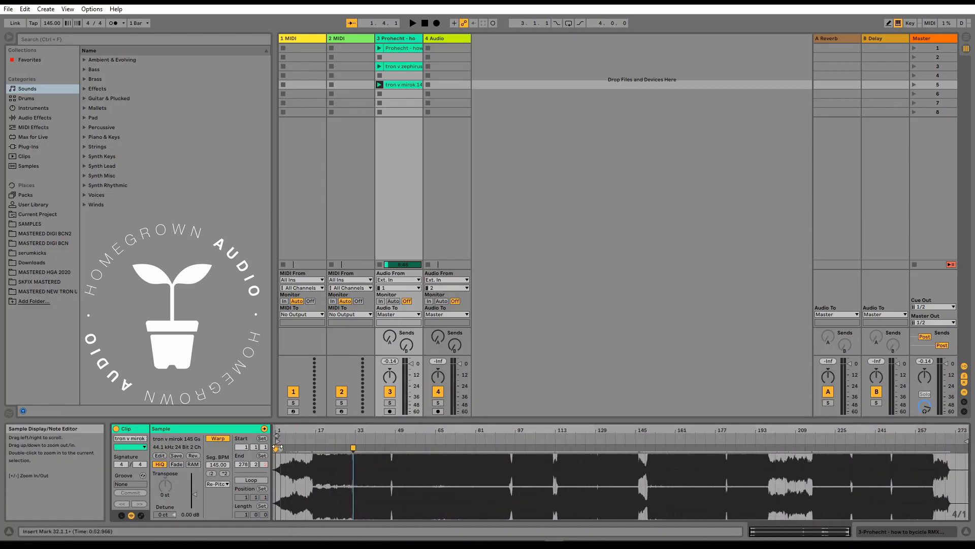
pyautogui.rightClick(353, 447)
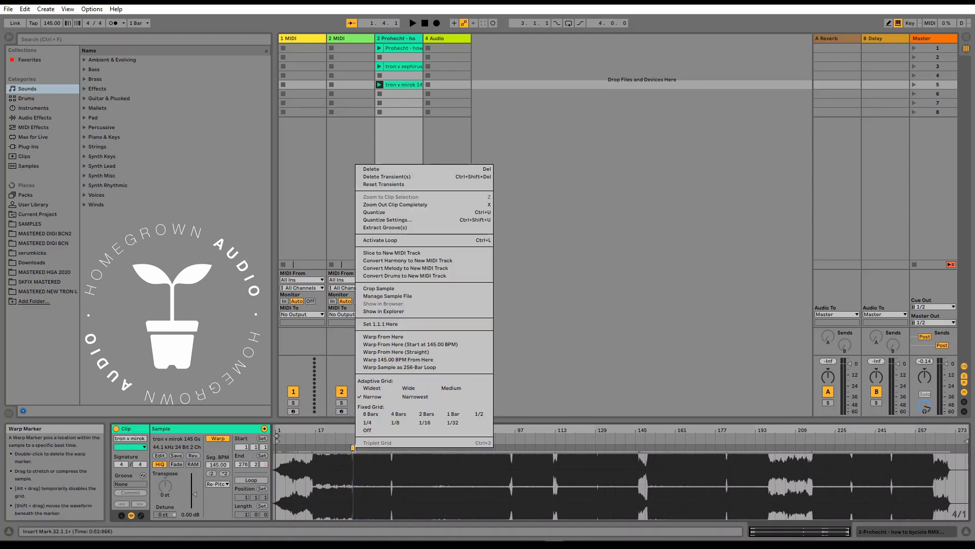
pyautogui.click(425, 352)
pyautogui.moveTo(362, 429); pyautogui.dragTo(419, 430)
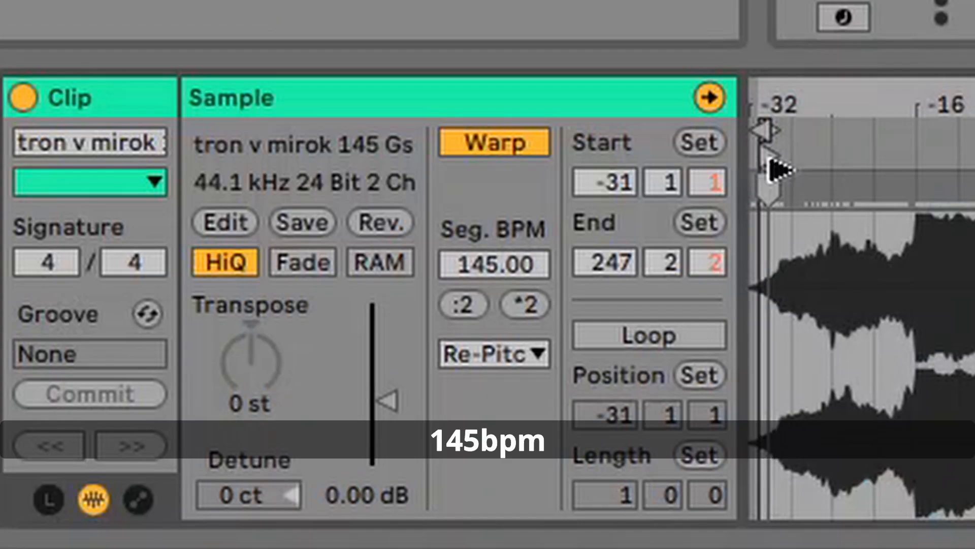
pyautogui.moveTo(279, 442); pyautogui.dragTo(275, 442)
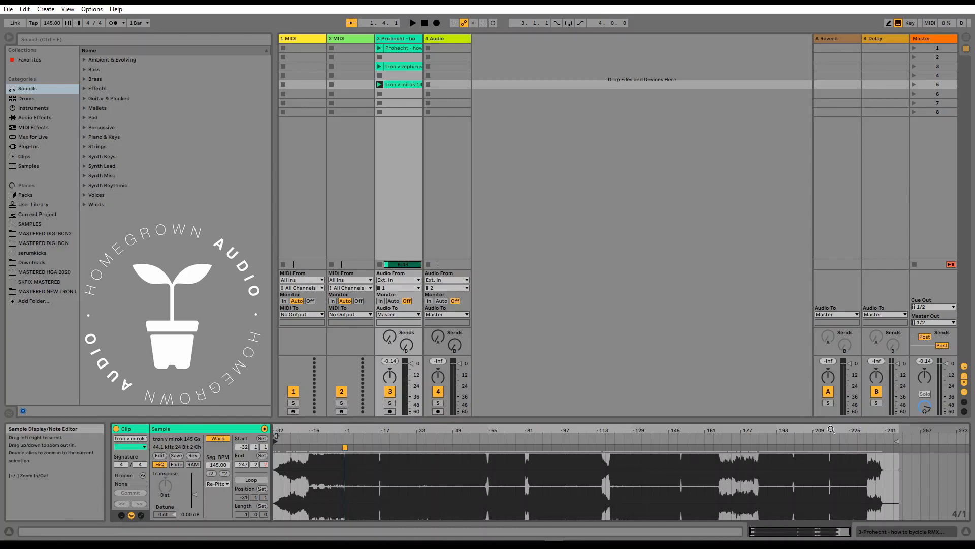
# Step: Try to place a warp marker on the kick onset just before bar 217 and align it with the bar 217 grid line
pyautogui.moveTo(831, 429); pyautogui.dragTo(767, 435)
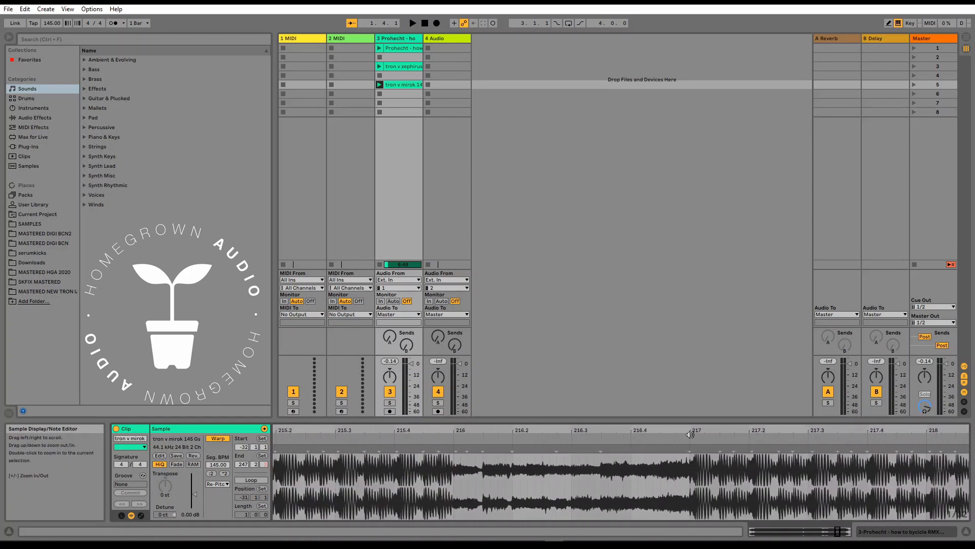
pyautogui.moveTo(690, 434)
pyautogui.mouseDown()
pyautogui.moveTo(689, 457)
pyautogui.moveTo(633, 459)
pyautogui.mouseUp()
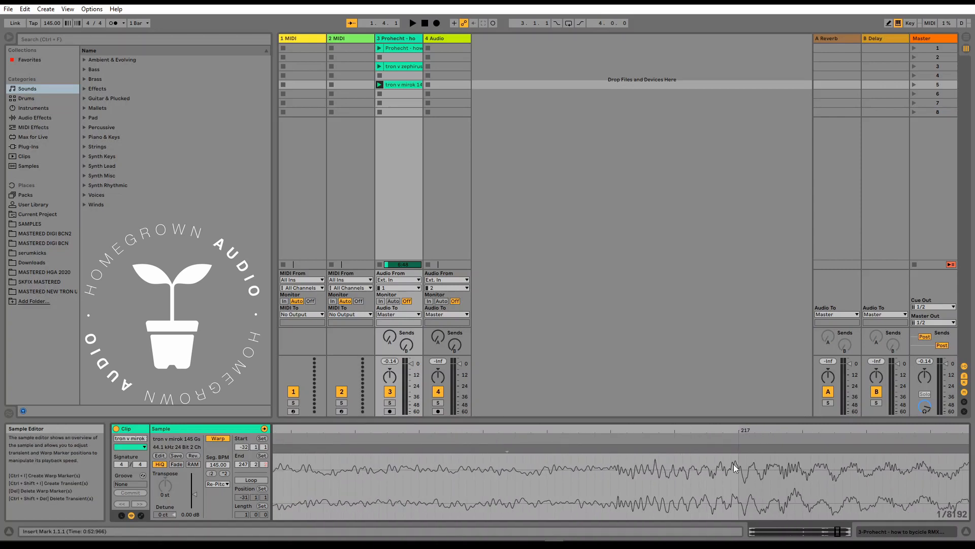
pyautogui.moveTo(714, 433)
pyautogui.mouseDown()
pyautogui.moveTo(713, 459)
pyautogui.moveTo(714, 449)
pyautogui.mouseUp()
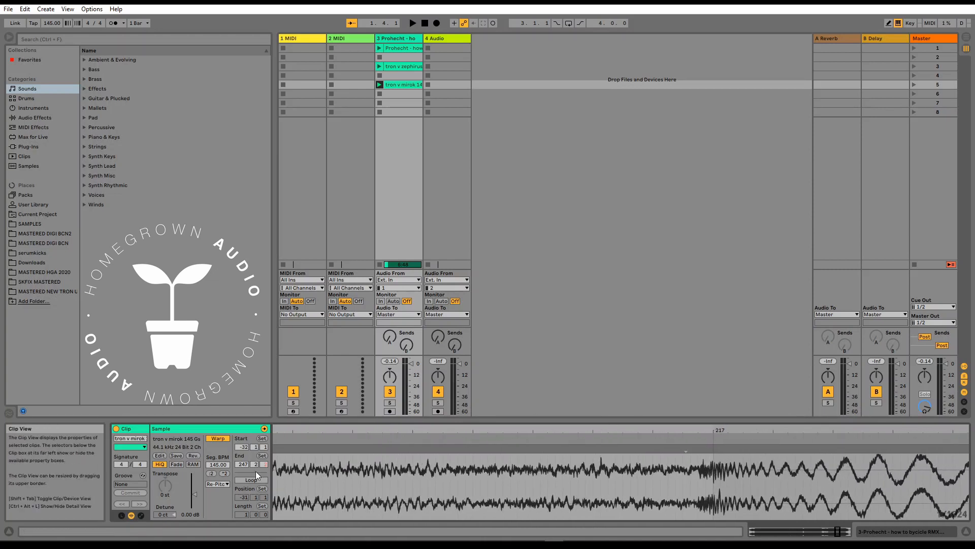
pyautogui.moveTo(694, 446); pyautogui.dragTo(694, 466)
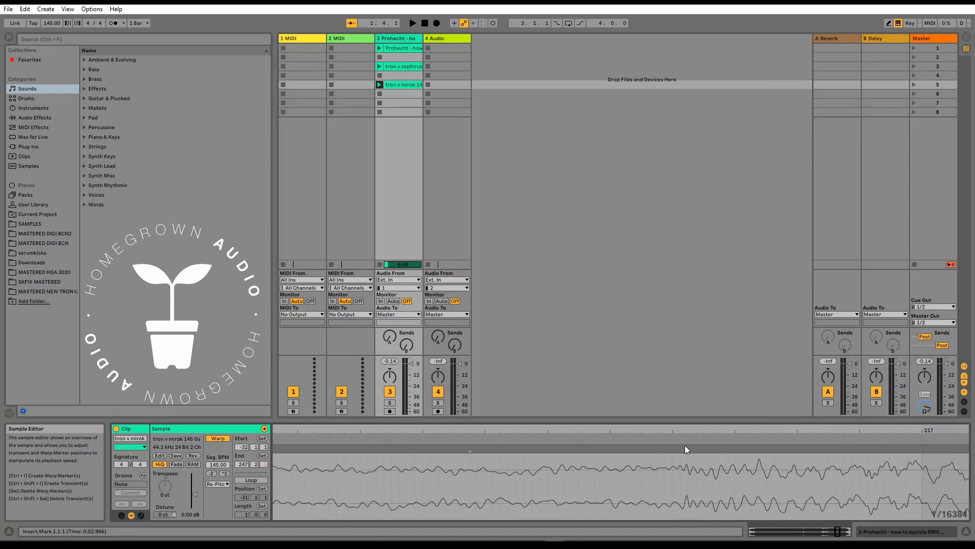
pyautogui.doubleClick(682, 449)
pyautogui.moveTo(682, 448); pyautogui.dragTo(924, 454)
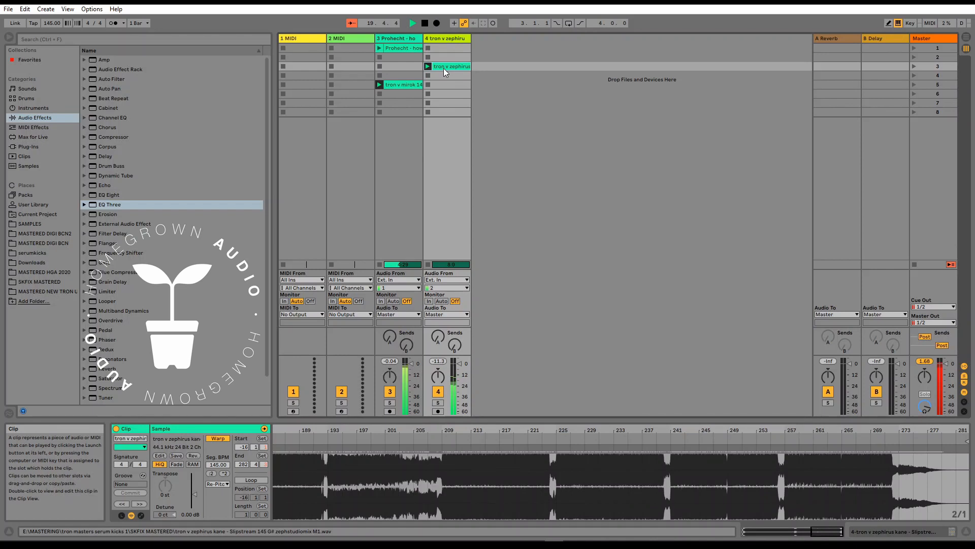
# Step: Undo moving the tron v zephirus clip to the second audio track
pyautogui.doubleClick(523, 431)
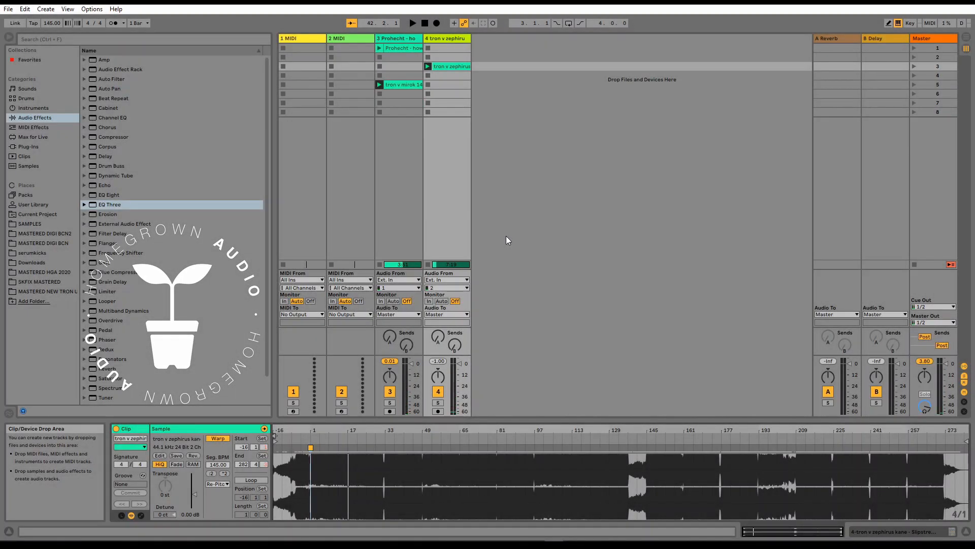
pyautogui.hotkey('ctrl', 'z')
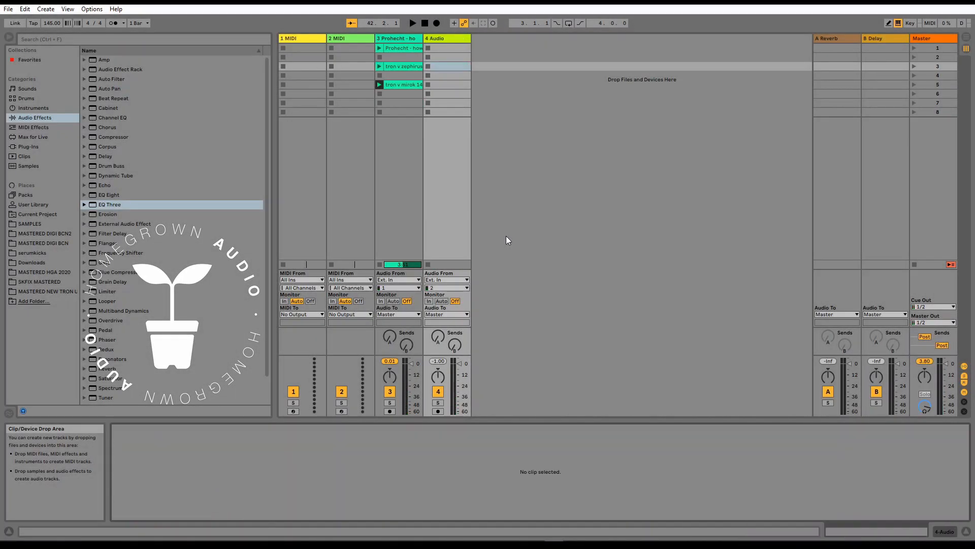
# Step: Set the tron v mirok clip's segment BPM to exactly 145 and check the kick against the grid at bar 217
pyautogui.click(405, 85)
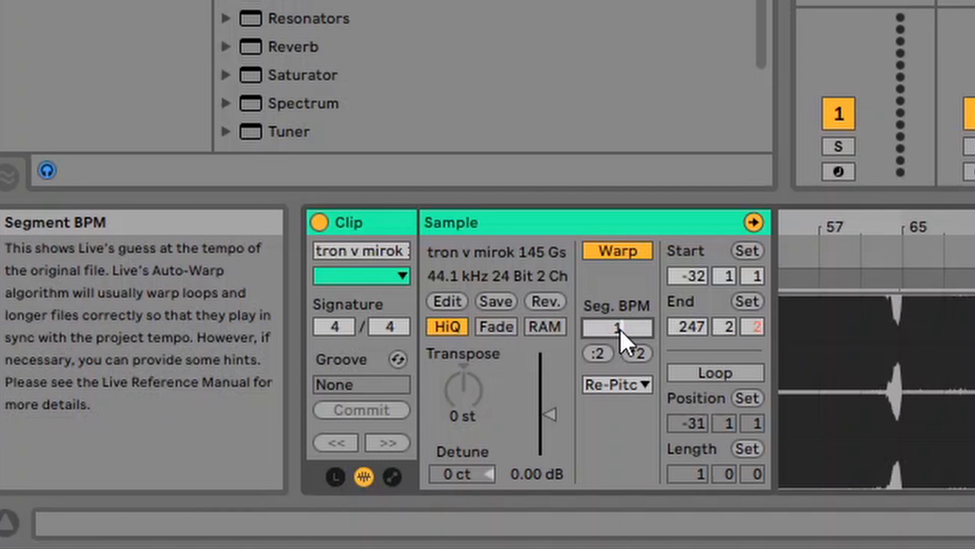
pyautogui.press('BackSpace')
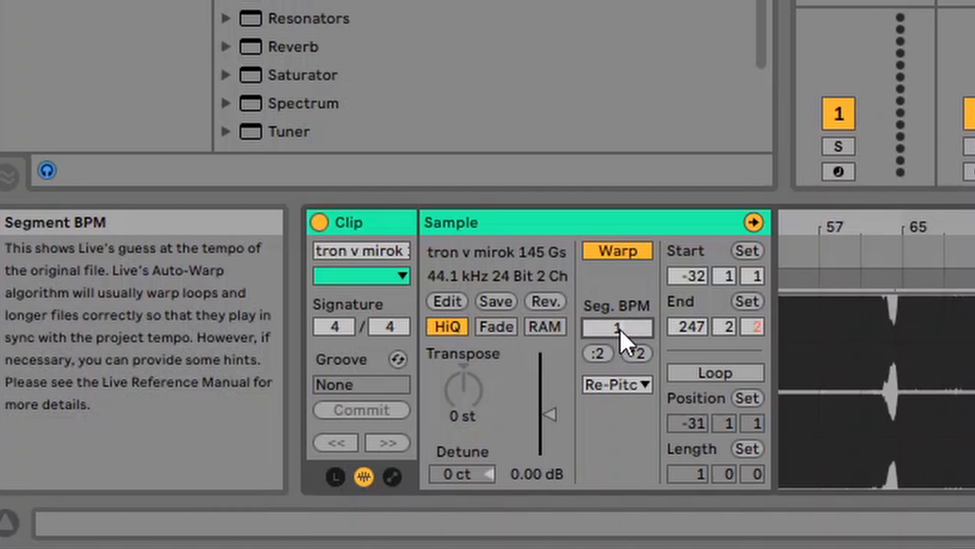
pyautogui.write('5')
pyautogui.press('Return')
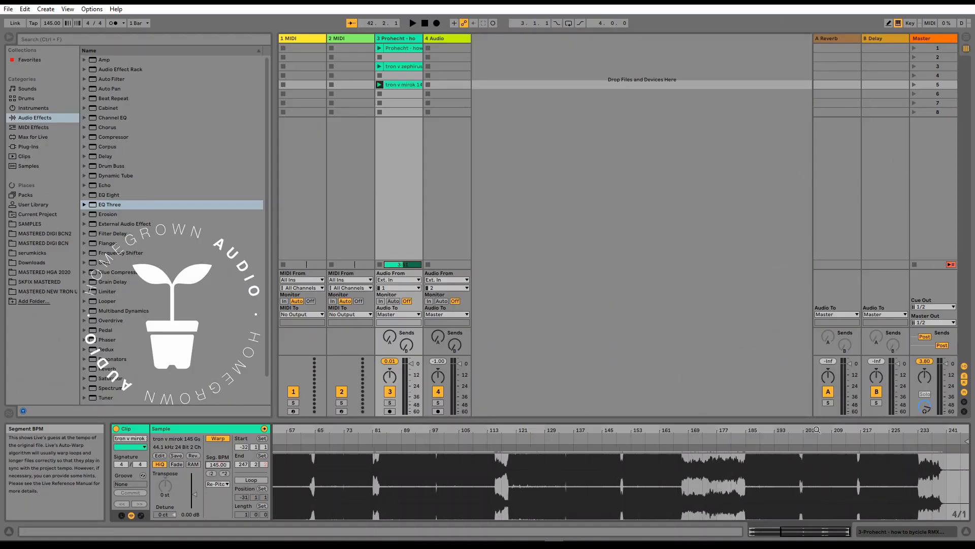
pyautogui.moveTo(861, 430); pyautogui.dragTo(891, 508)
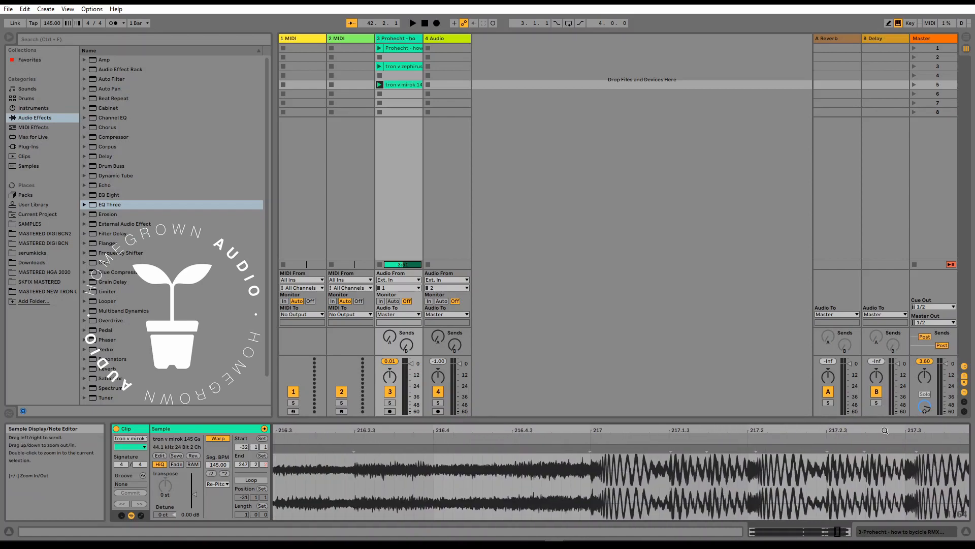
pyautogui.moveTo(585, 431)
pyautogui.mouseDown()
pyautogui.moveTo(585, 506)
pyautogui.moveTo(585, 432)
pyautogui.mouseUp()
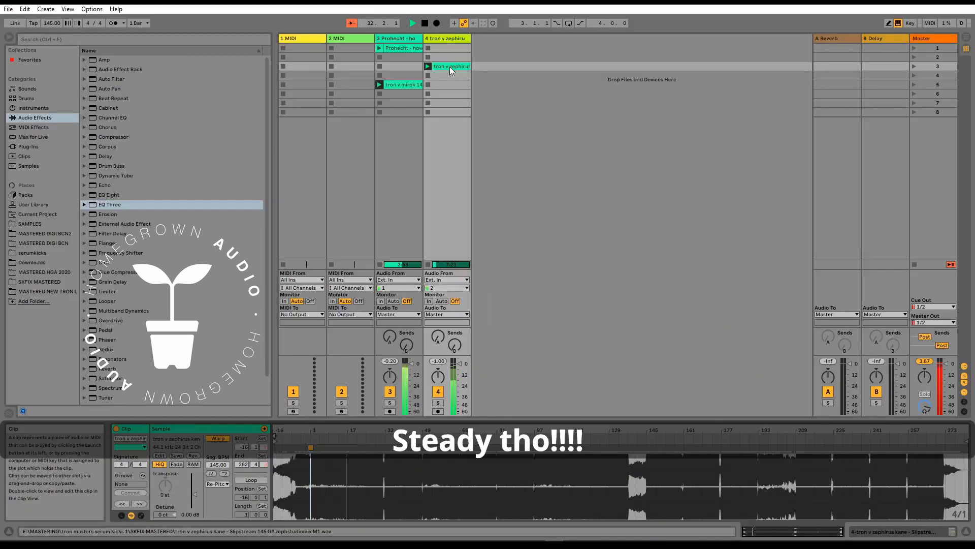
# Step: Jump the tron v mirok clip's playback to the short break just before bar 217 to hear it against tron v zephirus
pyautogui.click(404, 83)
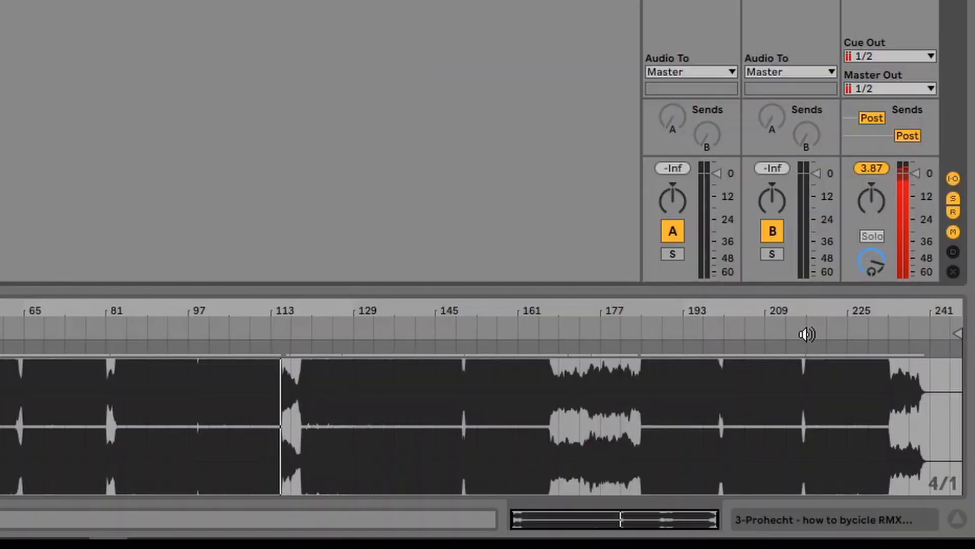
pyautogui.click(893, 440)
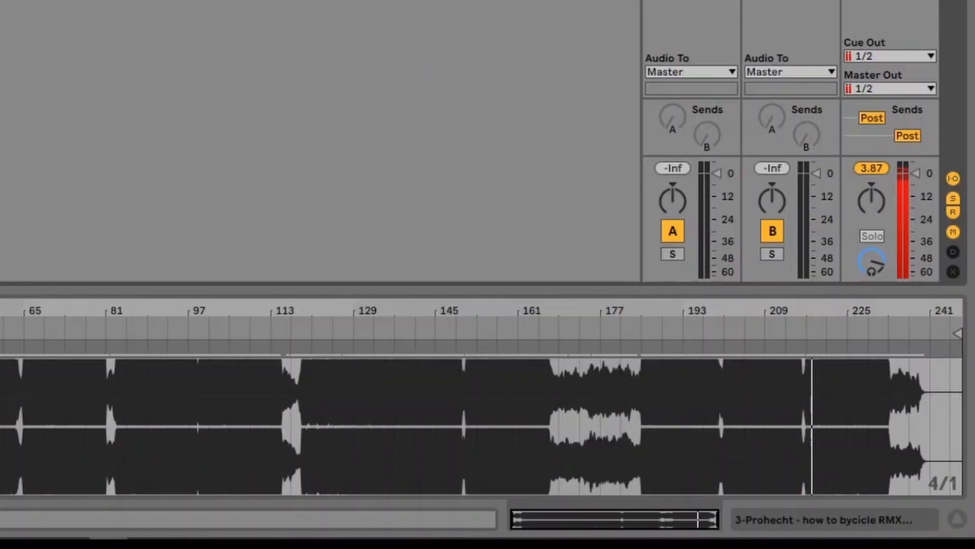